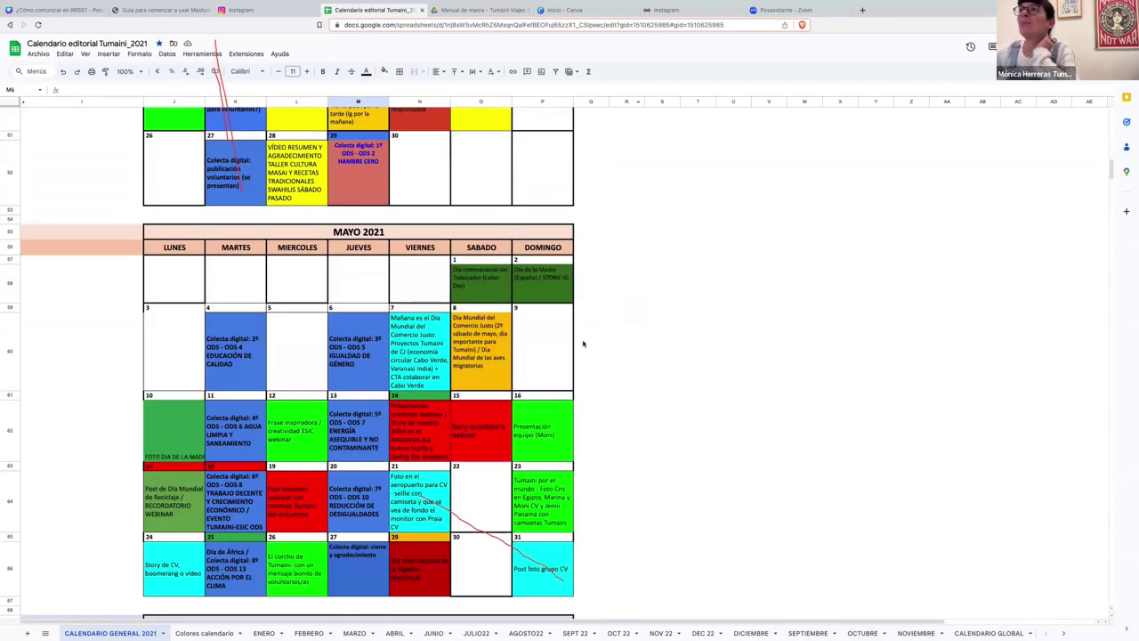
# Look through the monthly grids of the CALENDARIO GENERAL 2021 sheet, from January to May.
pyautogui.scroll(10, 583, 345)
pyautogui.scroll(5, 583, 344)
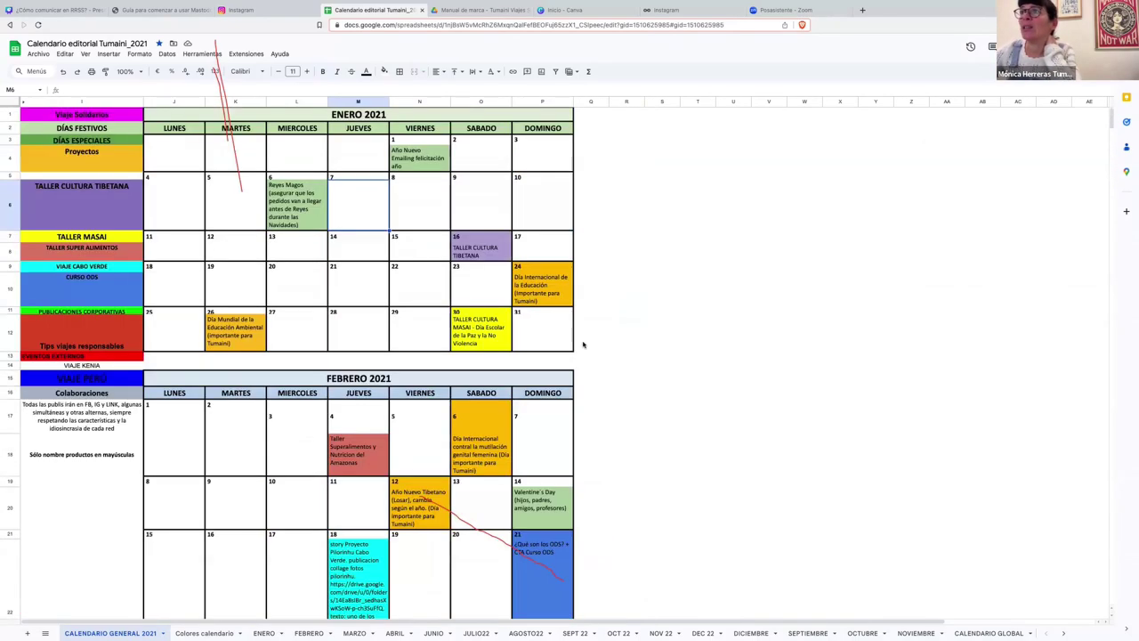
pyautogui.scroll(-4, 638, 360)
pyautogui.scroll(-8, 638, 359)
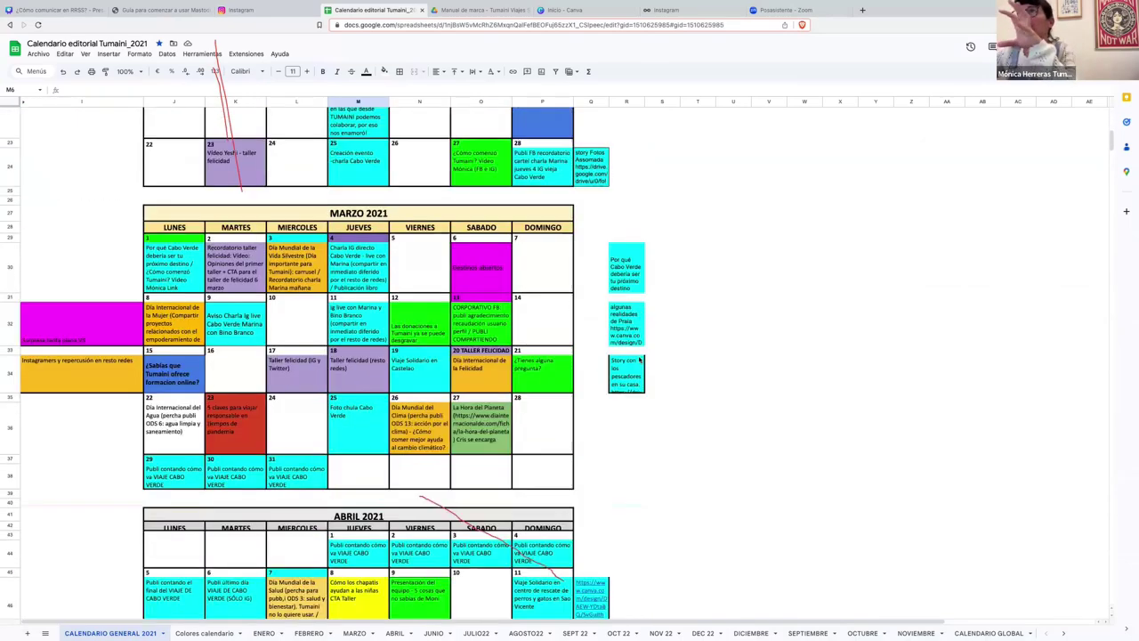
pyautogui.scroll(7, 638, 360)
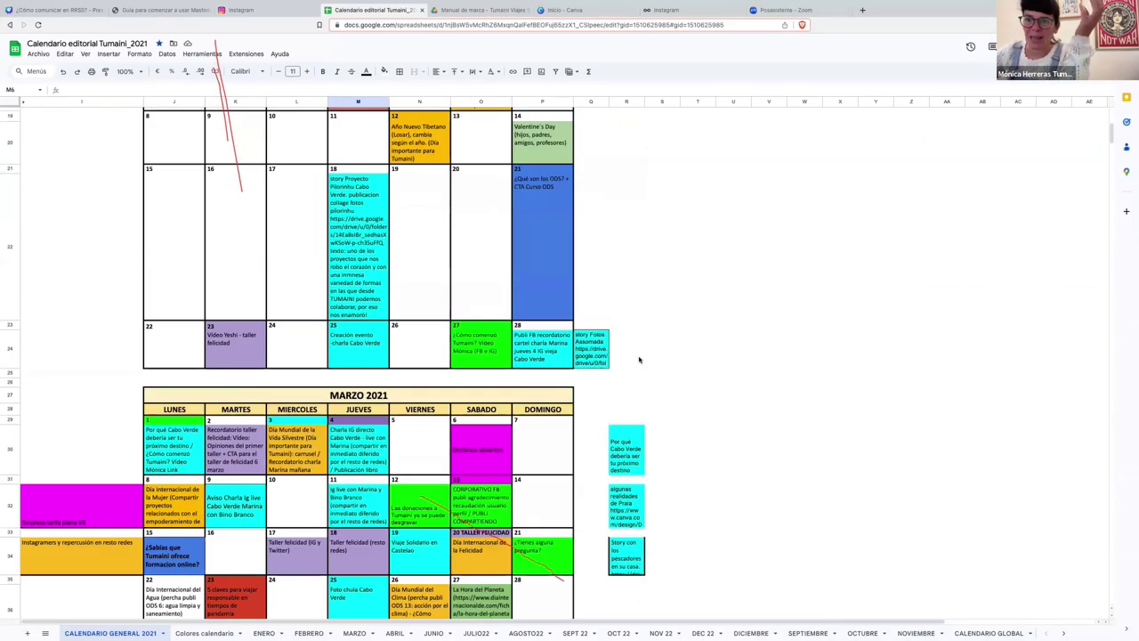
pyautogui.scroll(5, 638, 360)
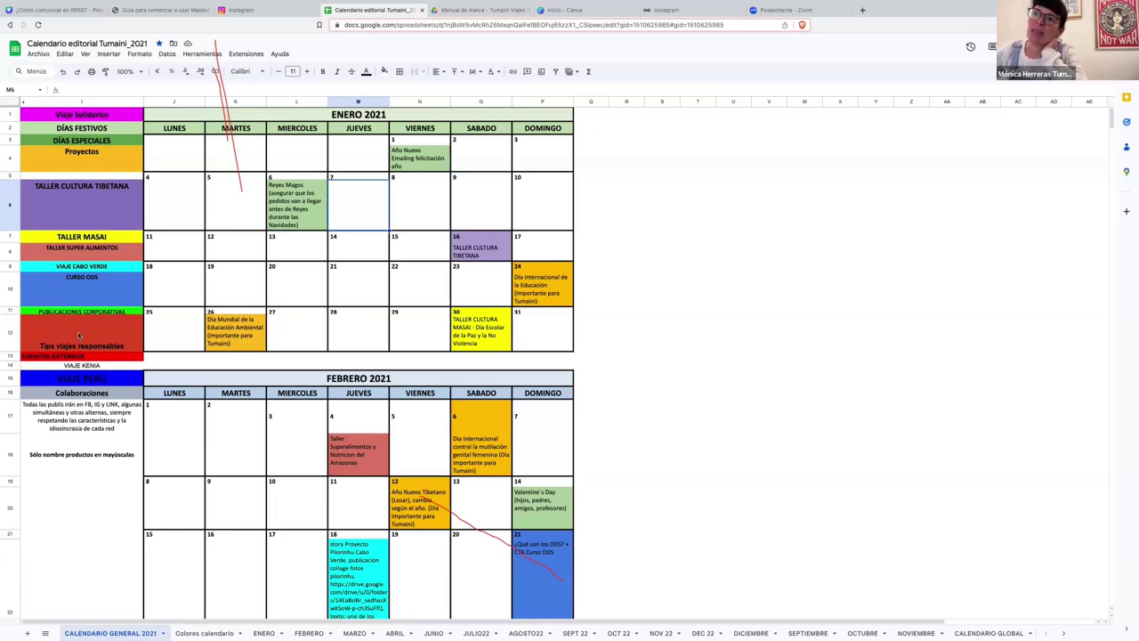
# Open the Colores calendario sheet and go through its colour categories from Proyecto CI Nepal to Consejos responsables y buenas prácticas.
pyautogui.click(201, 633)
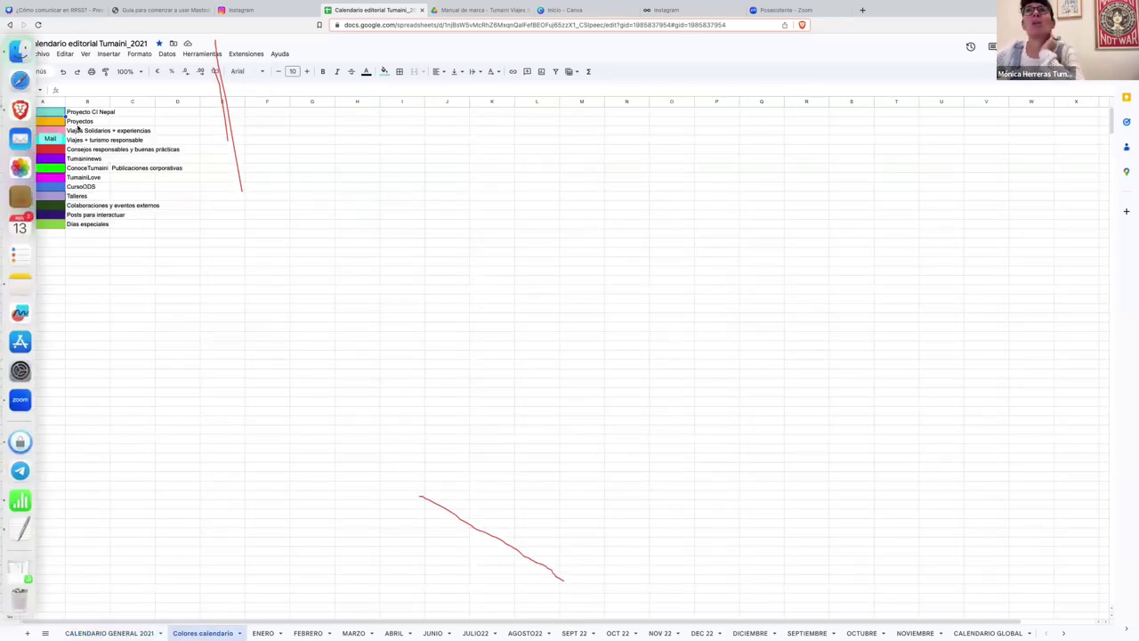
pyautogui.click(79, 113)
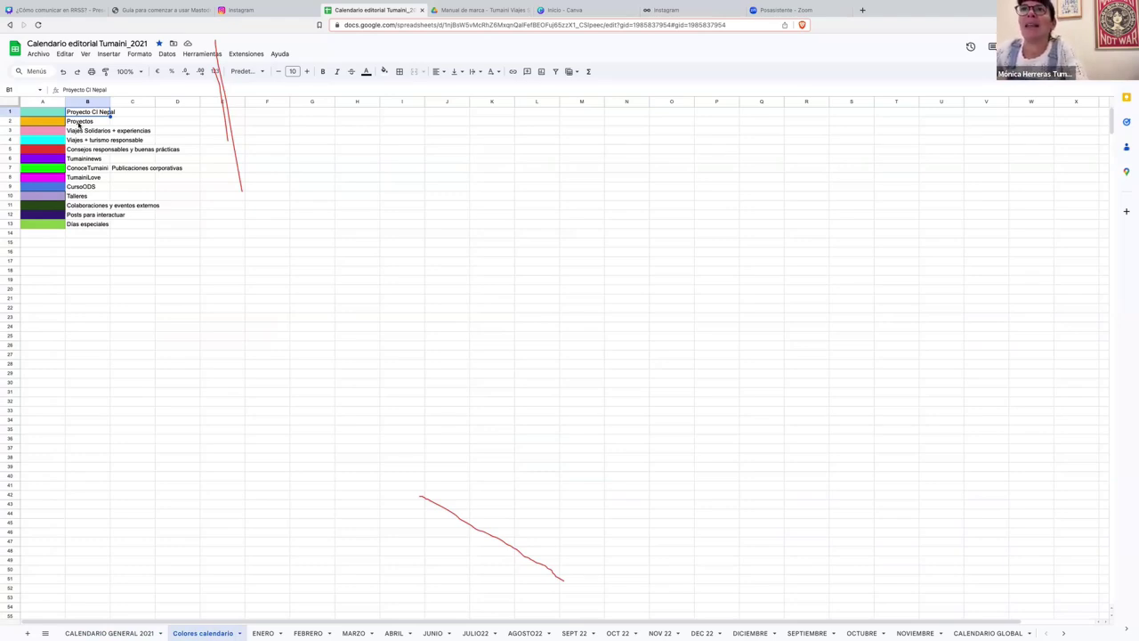
pyautogui.click(79, 122)
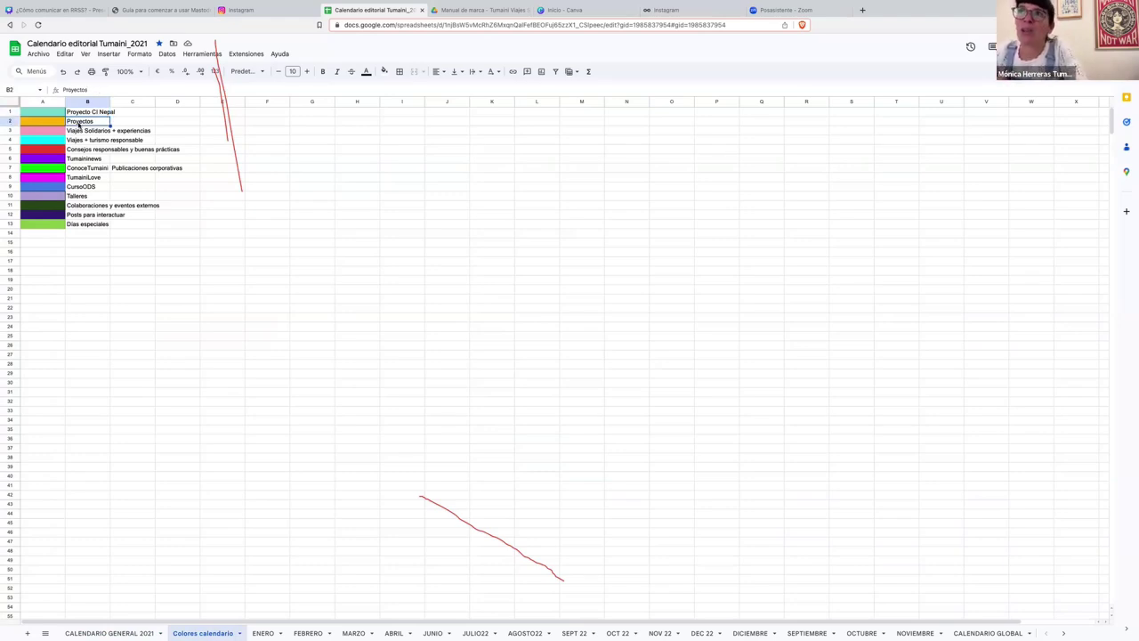
pyautogui.click(78, 132)
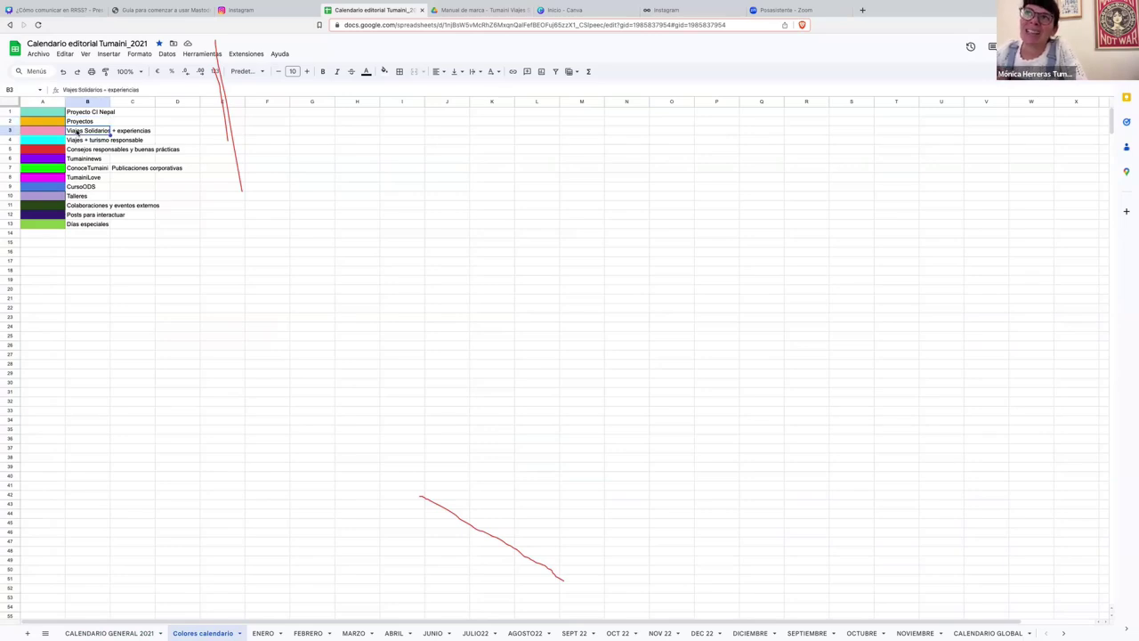
pyautogui.click(76, 142)
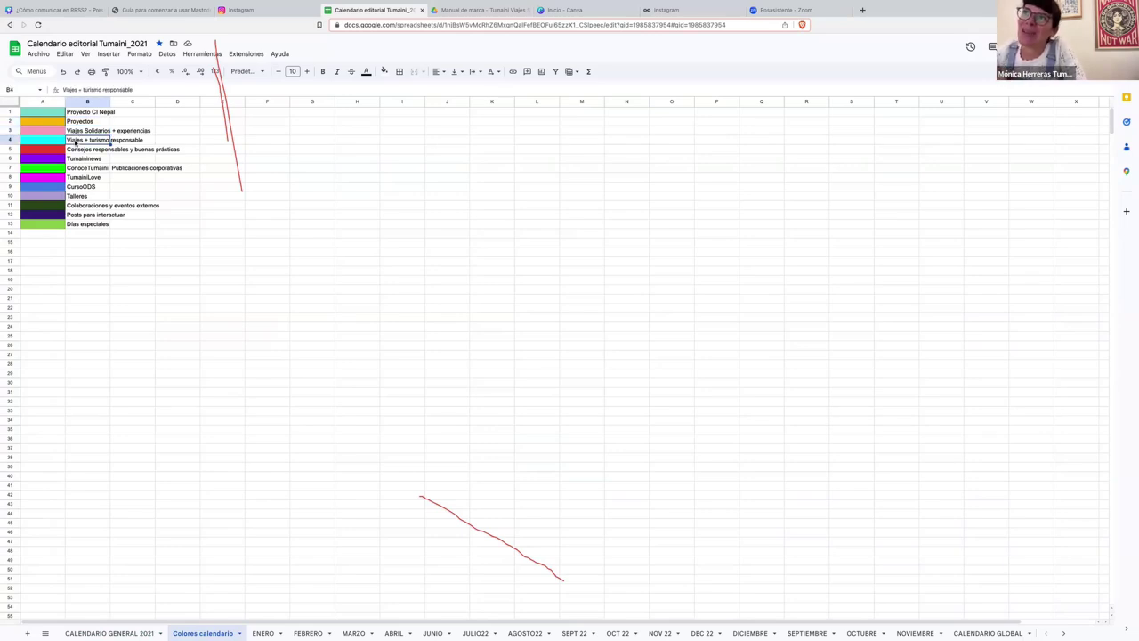
pyautogui.click(81, 151)
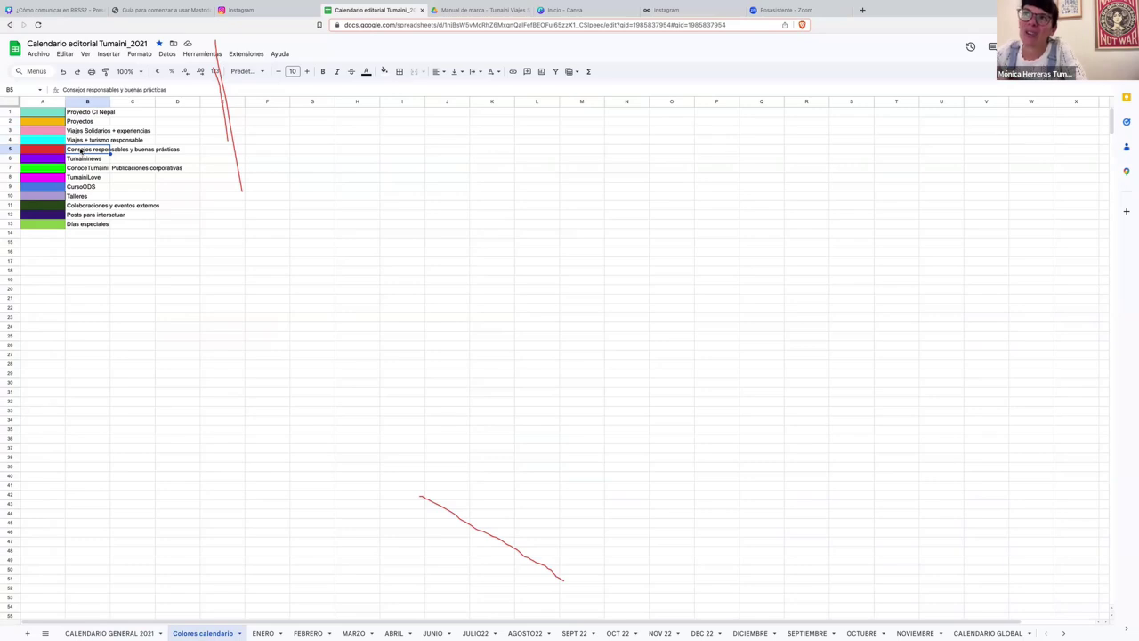
# Go through the remaining colour categories one by one, from Tumaininews to Días especiales.
pyautogui.click(82, 161)
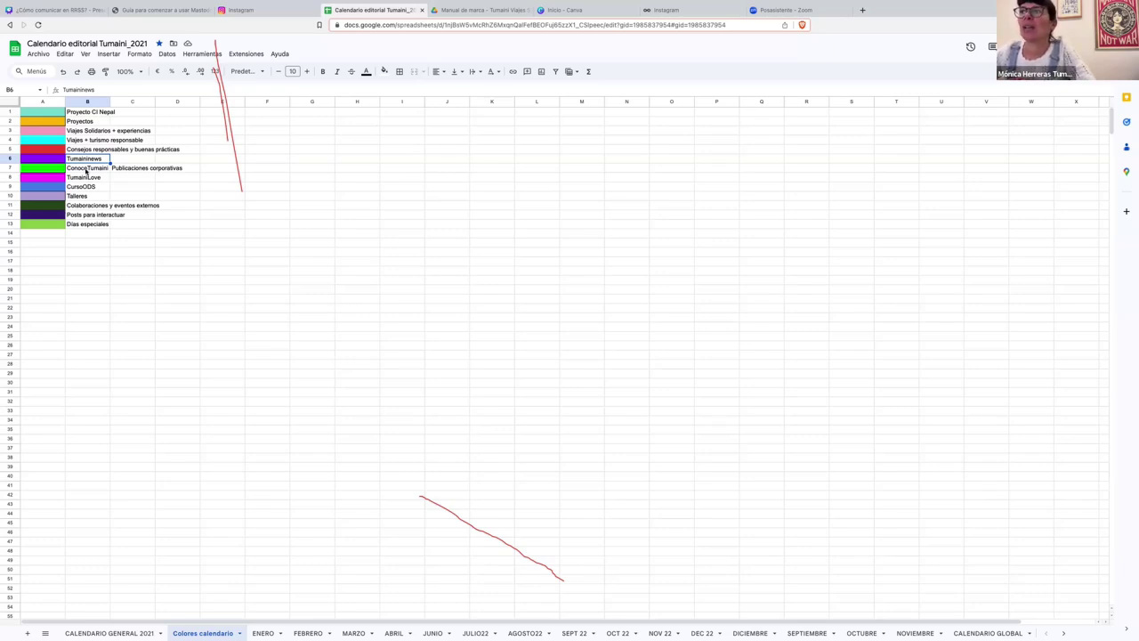
pyautogui.click(86, 171)
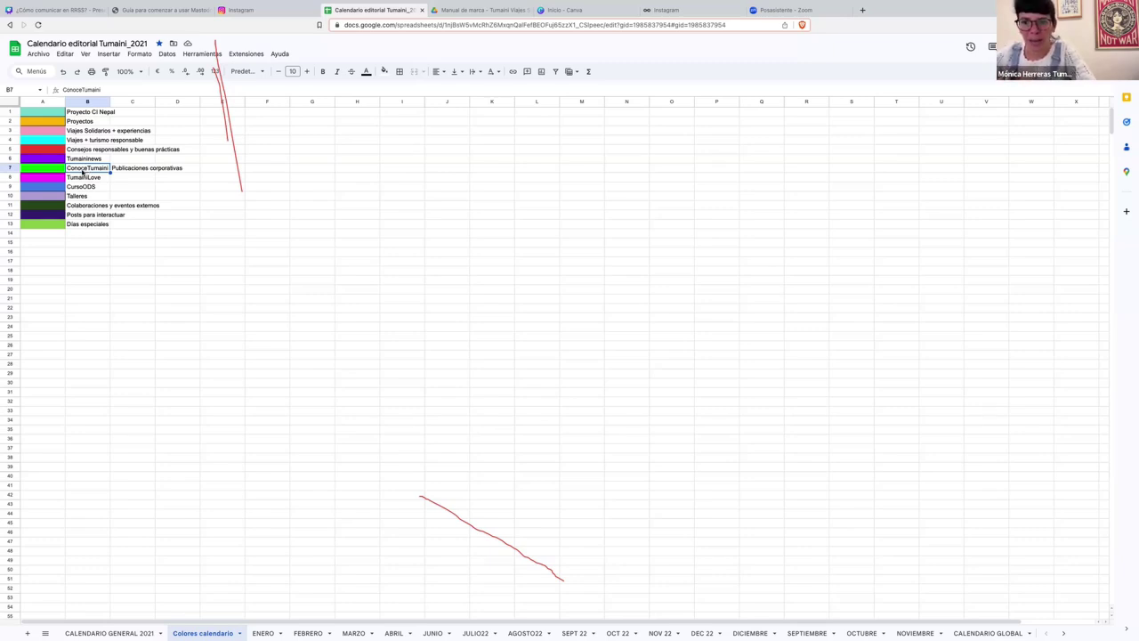
pyautogui.click(93, 179)
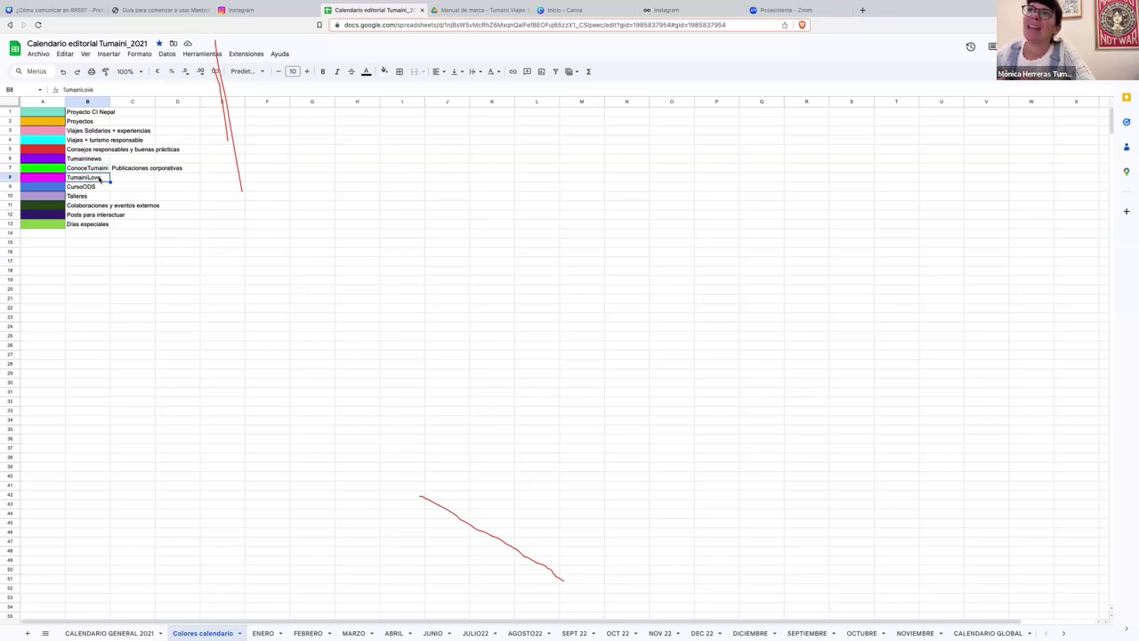
pyautogui.click(81, 189)
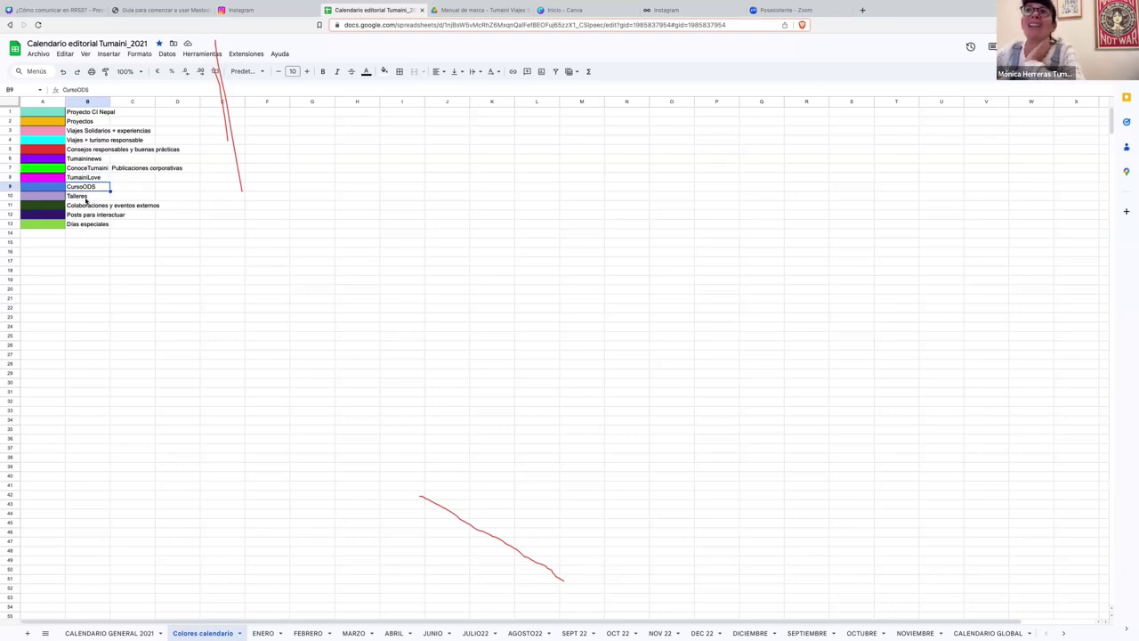
pyautogui.click(85, 197)
pyautogui.click(81, 207)
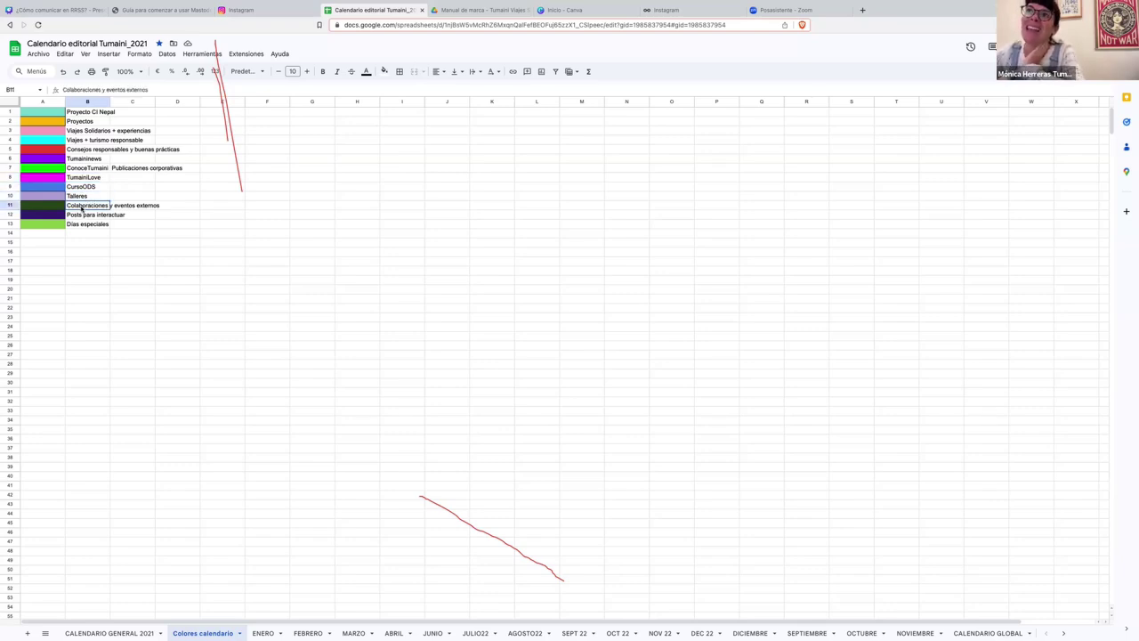
pyautogui.click(96, 216)
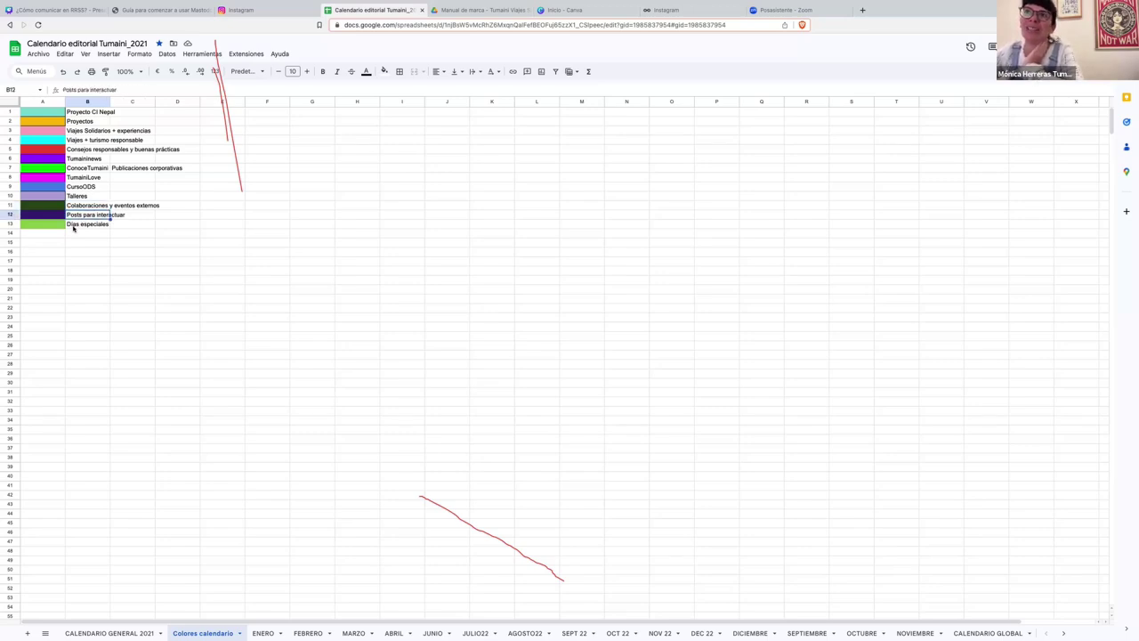
pyautogui.click(74, 226)
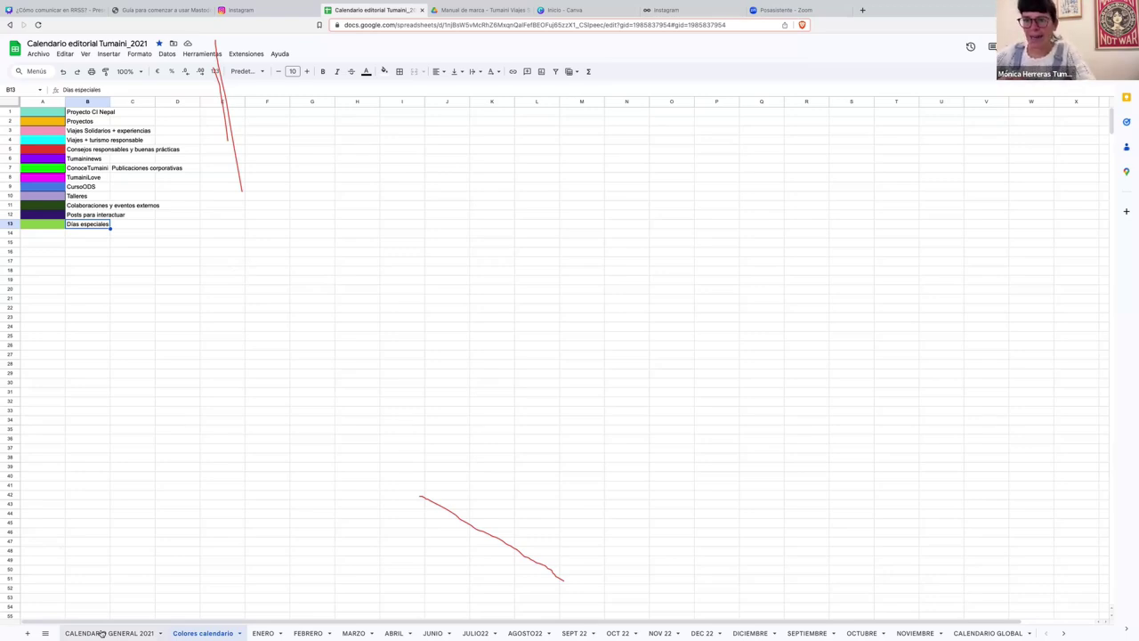
# Return to the CALENDARIO GENERAL 2021 sheet and point out the orange international days on January 24 and 26 and February 6.
pyautogui.click(160, 633)
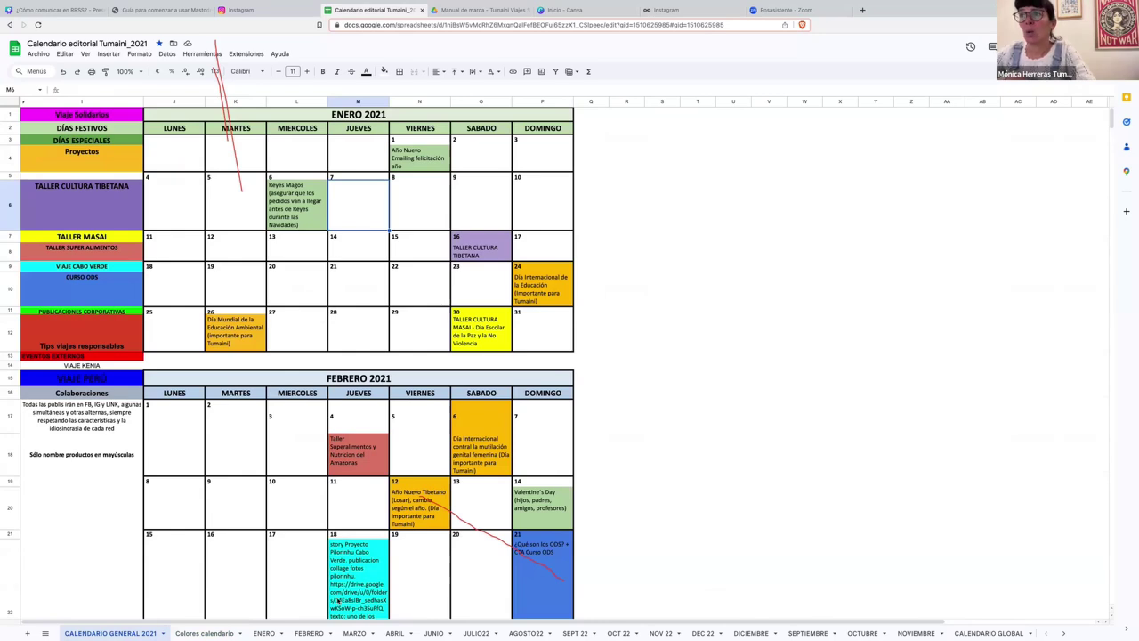
pyautogui.click(222, 335)
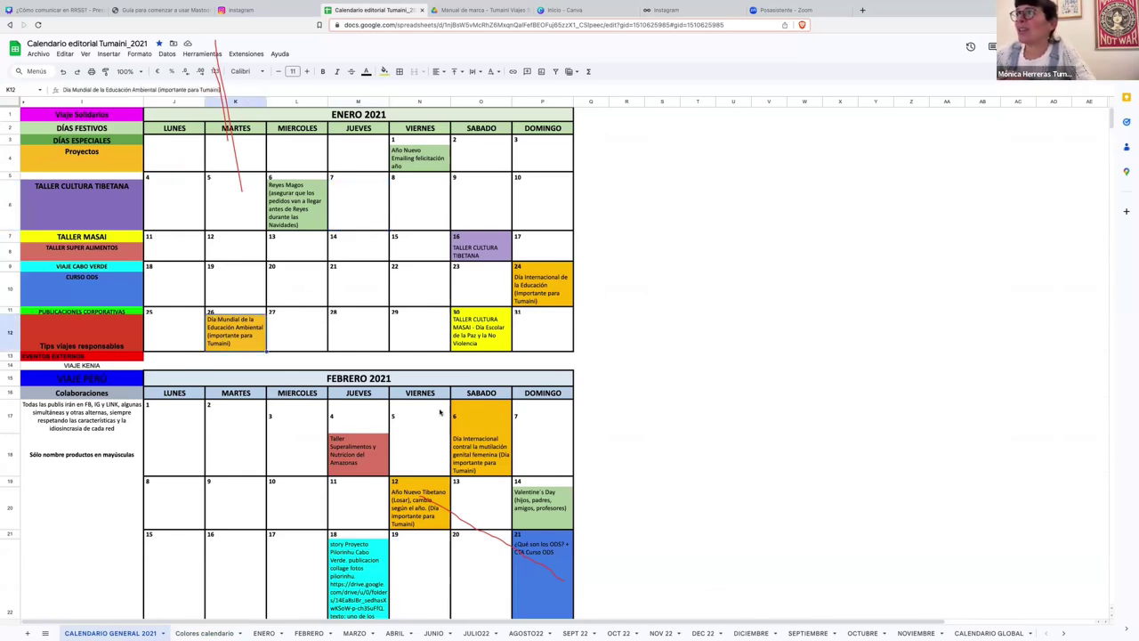
pyautogui.click(560, 300)
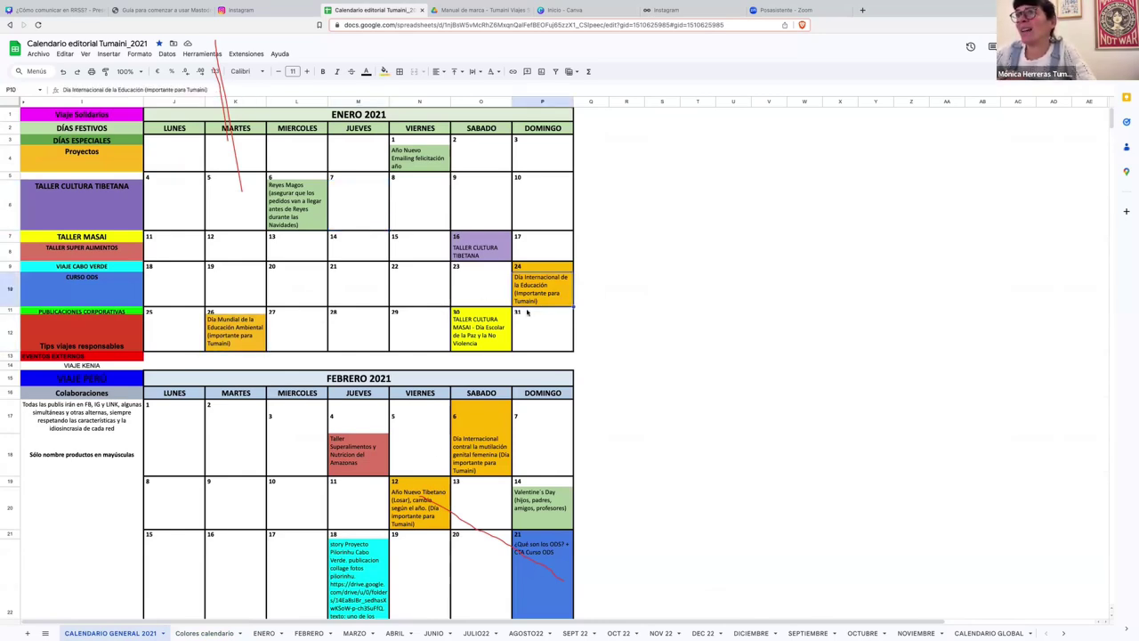
pyautogui.click(233, 333)
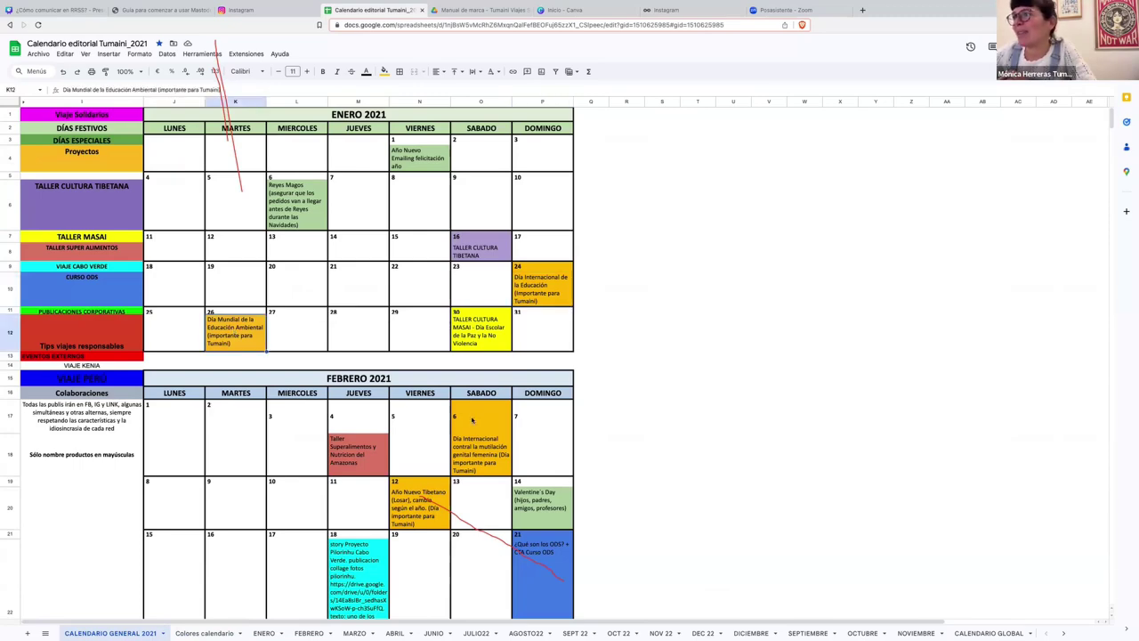
pyautogui.click(493, 453)
# Highlight the content cells for the week of January 4 to 10 in the general calendar, then clear the highlight.
pyautogui.scroll(-1, 494, 497)
pyautogui.scroll(-5, 494, 497)
pyautogui.scroll(5, 492, 498)
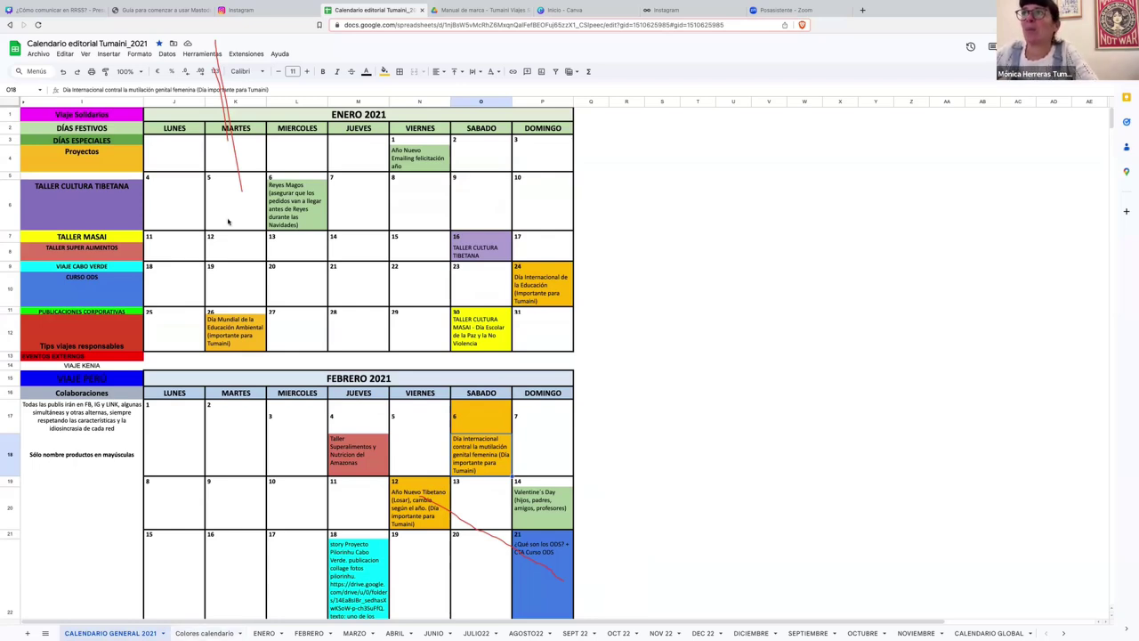
pyautogui.moveTo(173, 196); pyautogui.dragTo(516, 199)
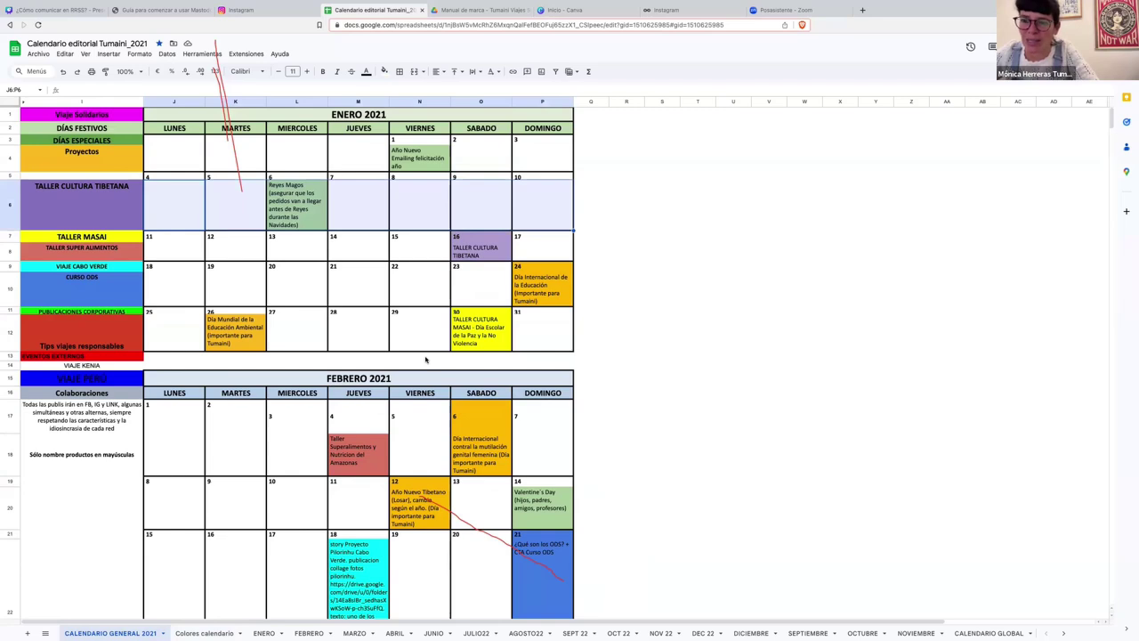
pyautogui.click(607, 396)
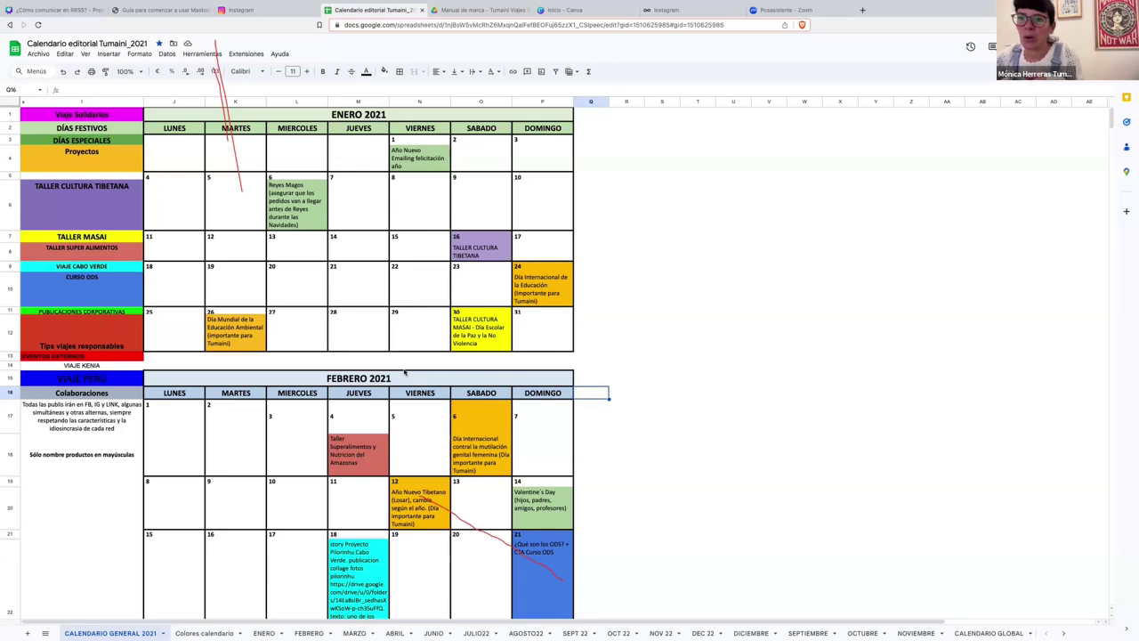
# Open the ENERO sheet and review the January 2022 posts and creative links per social network, week by week.
pyautogui.click(264, 633)
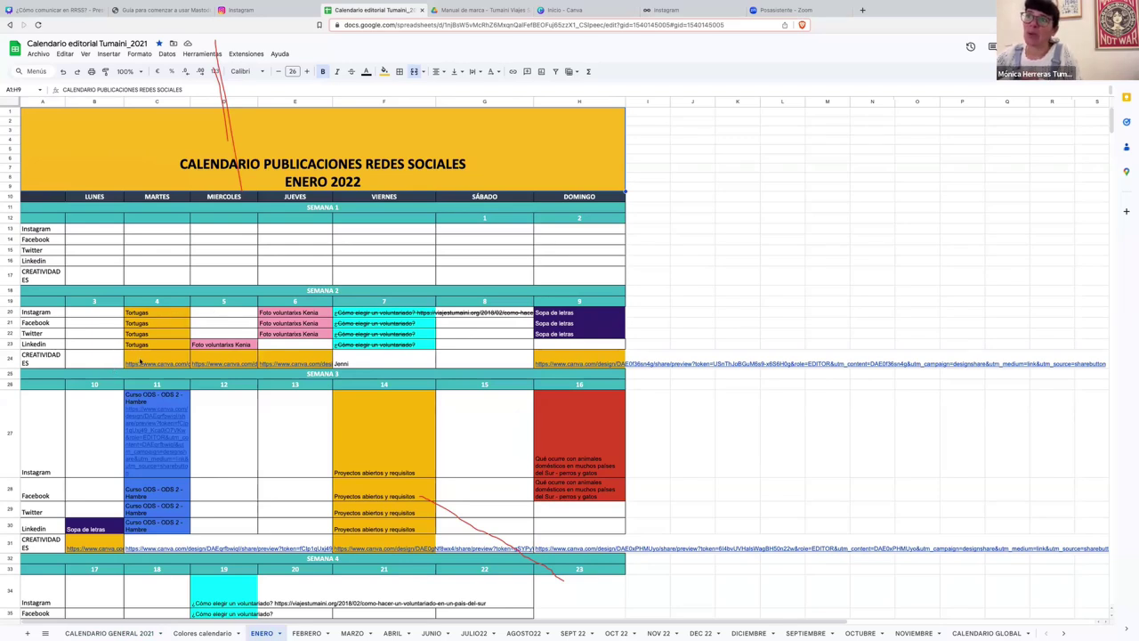
pyautogui.moveTo(141, 360)
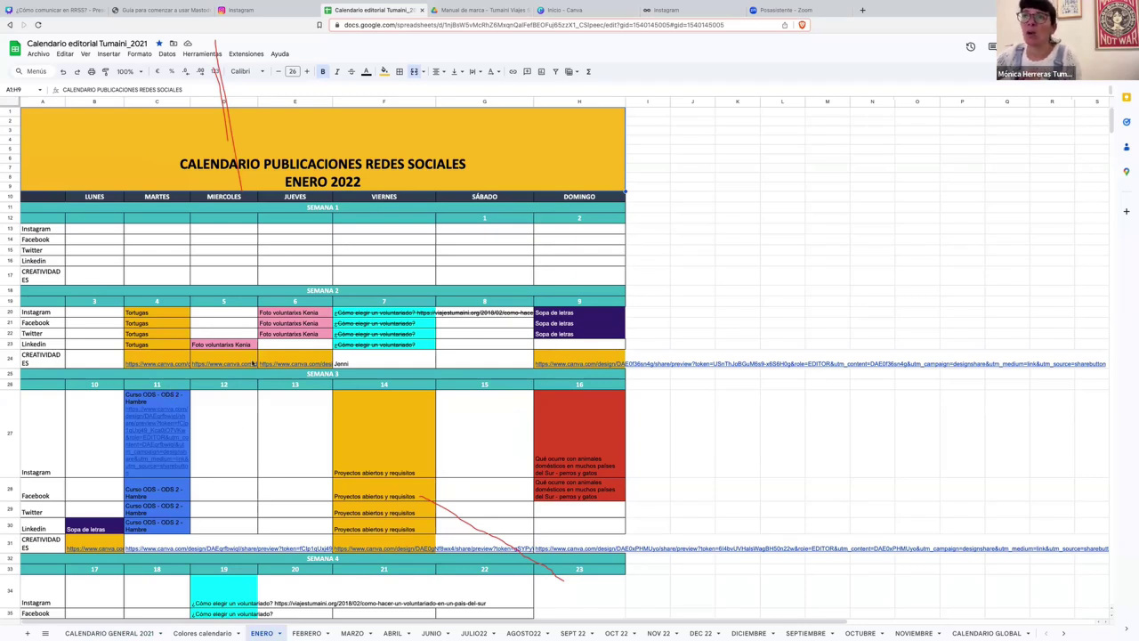
pyautogui.moveTo(254, 361)
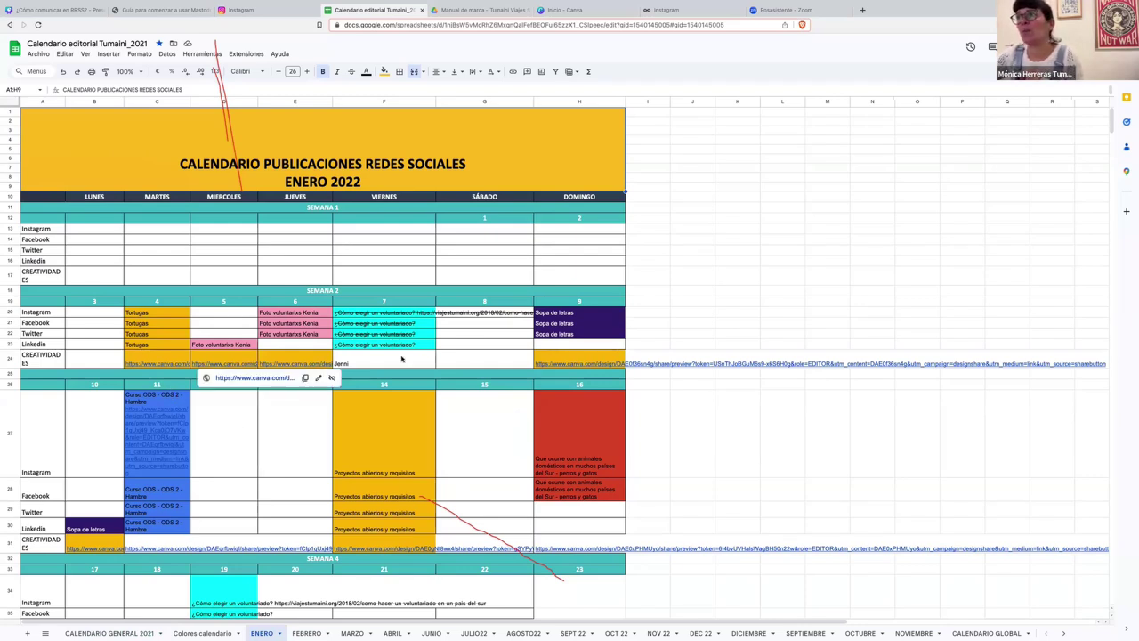
pyautogui.scroll(-1, 400, 436)
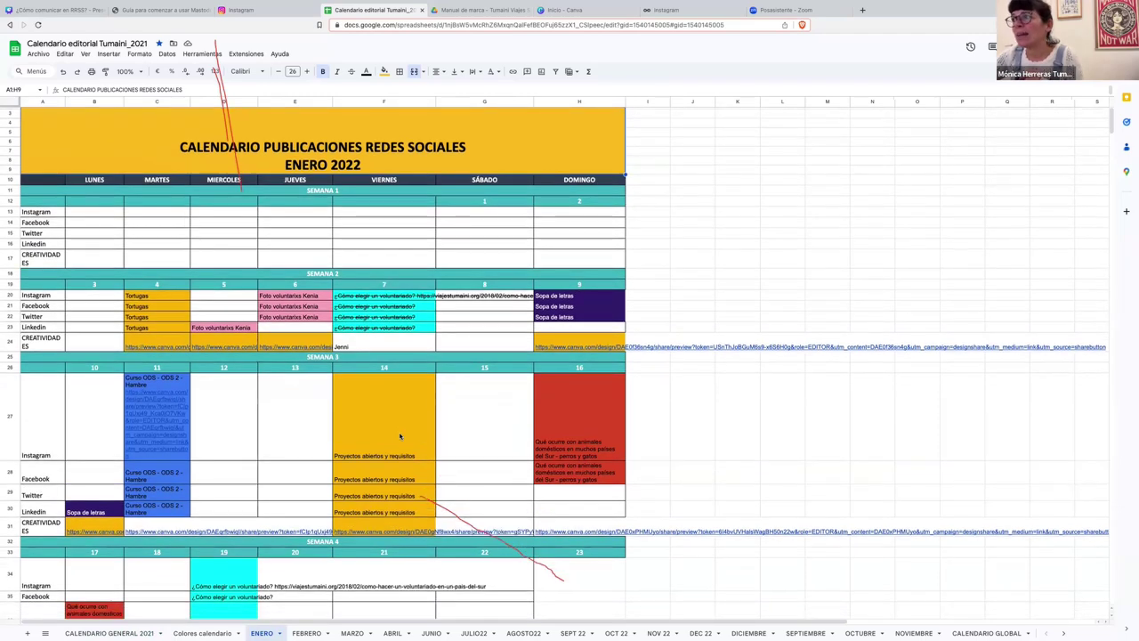
pyautogui.scroll(-1, 400, 436)
pyautogui.scroll(-5, 400, 436)
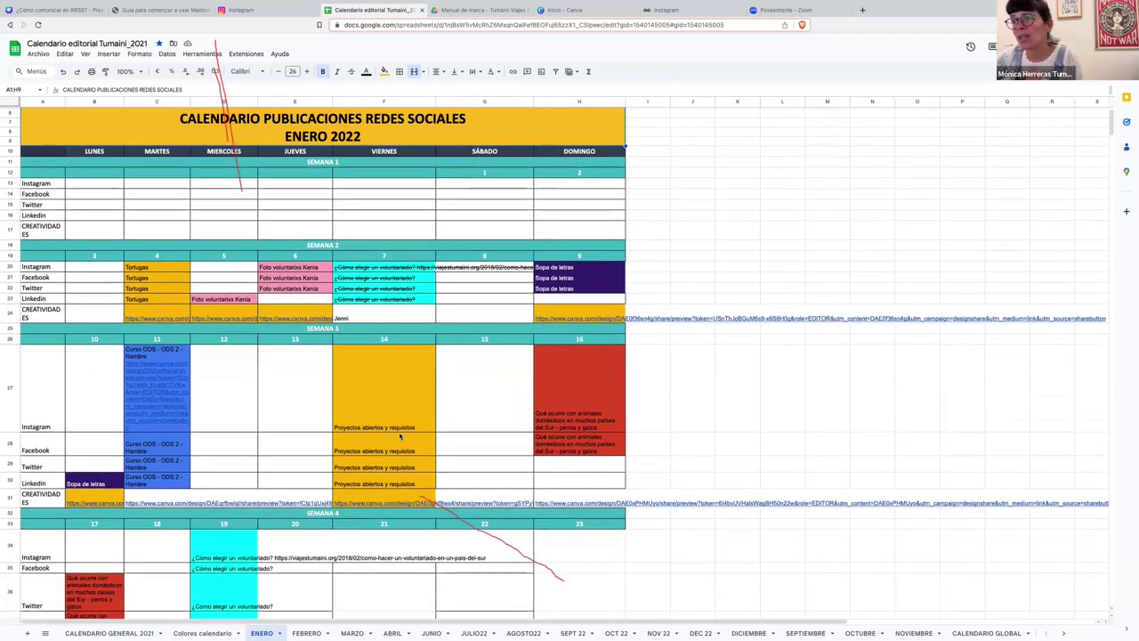
pyautogui.scroll(-1, 399, 436)
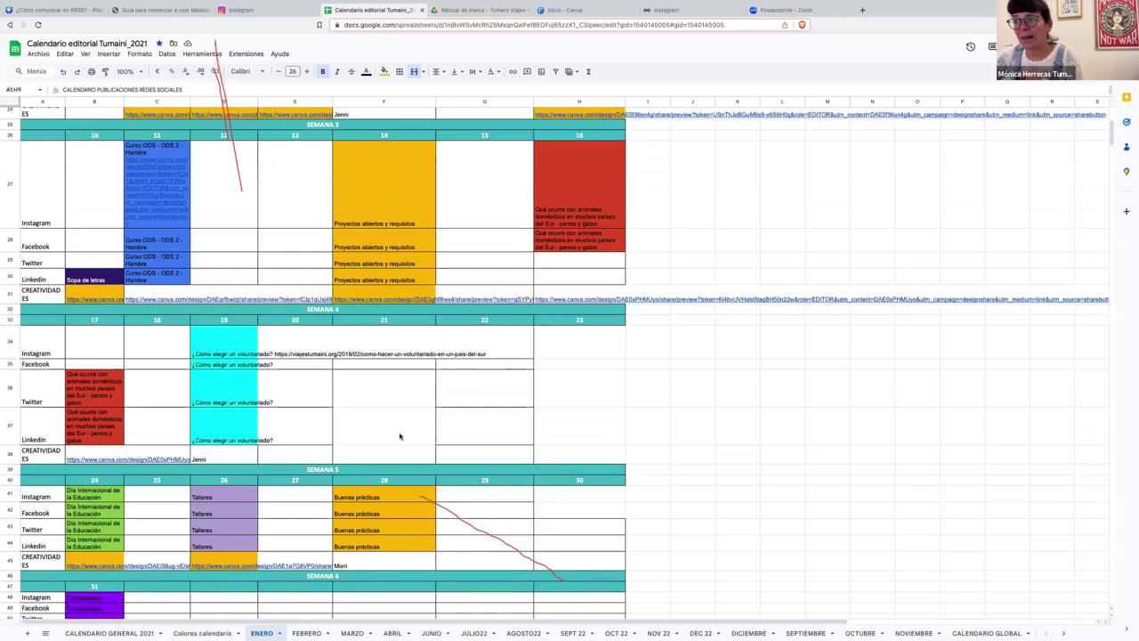
pyautogui.scroll(-3, 262, 532)
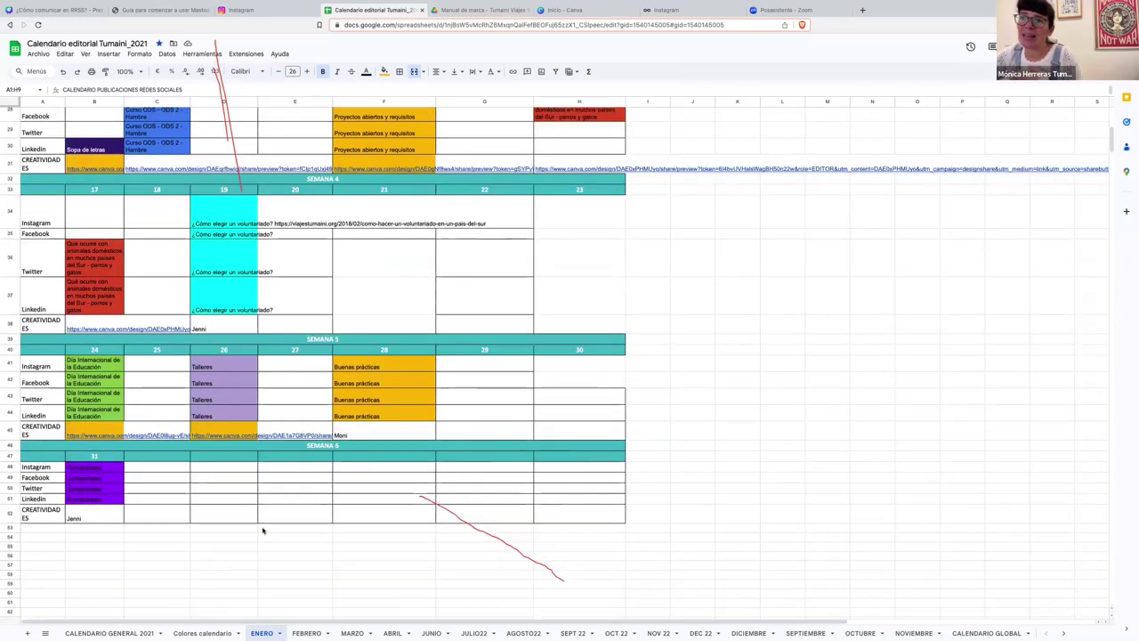
# Review the February, March and April 2022 social media calendars on the FEBRERO, MARZO and ABRIL sheets.
pyautogui.click(307, 633)
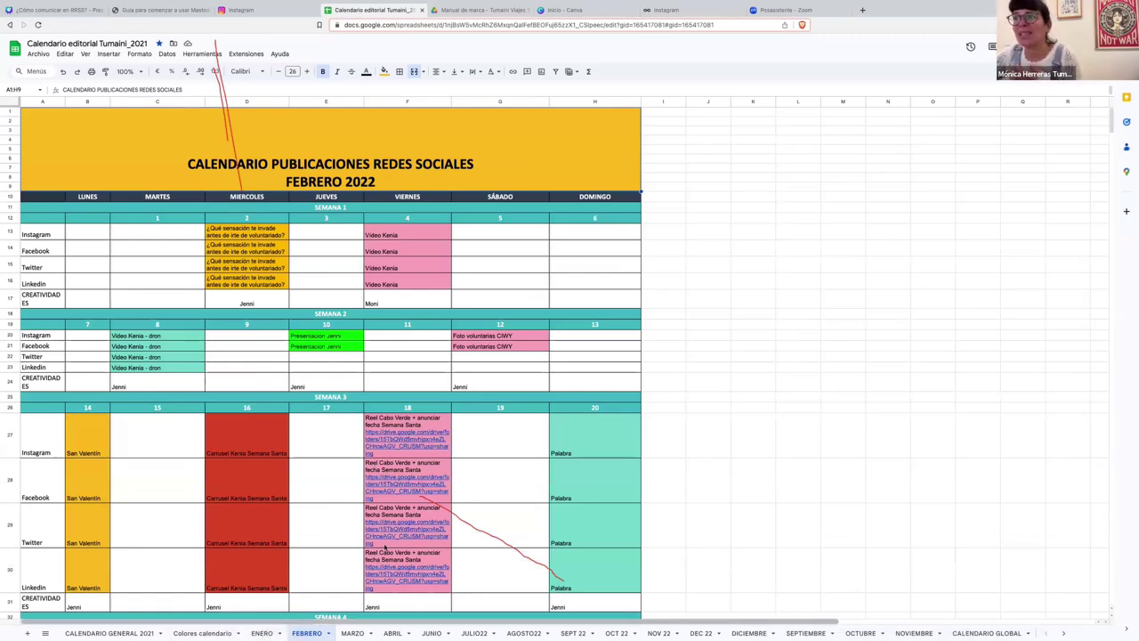
pyautogui.scroll(-2, 542, 543)
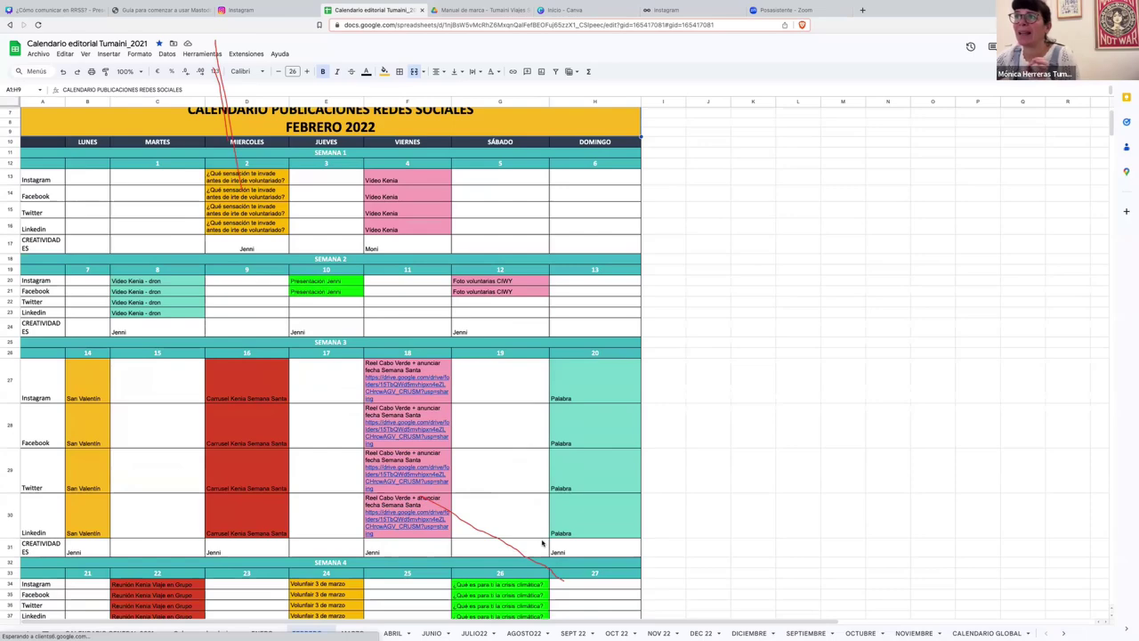
pyautogui.scroll(-1, 542, 543)
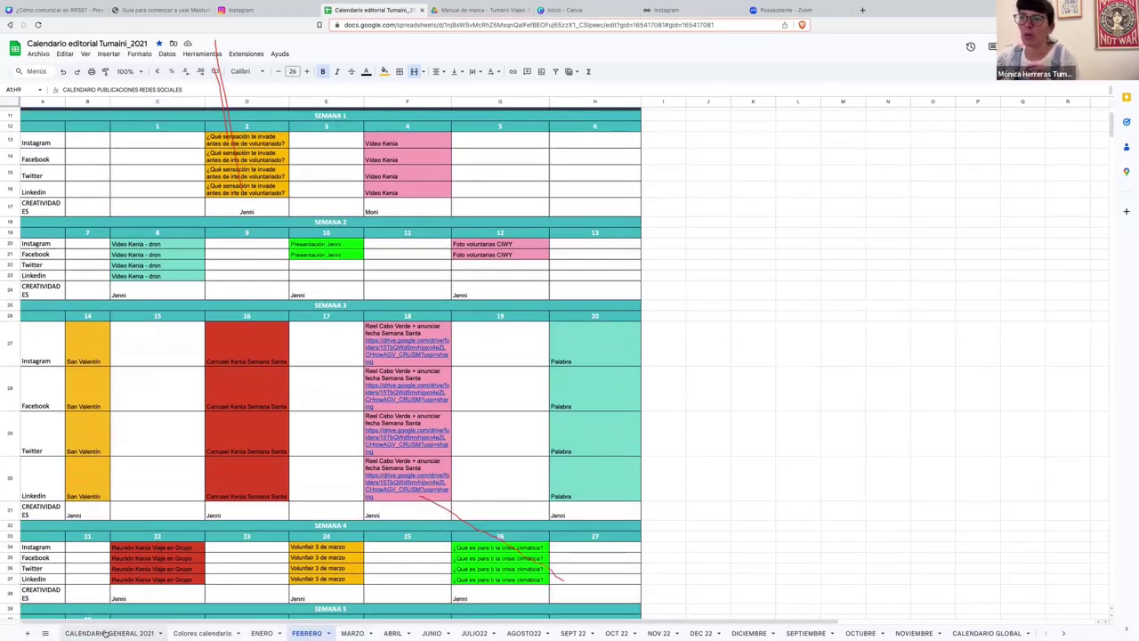
pyautogui.click(351, 633)
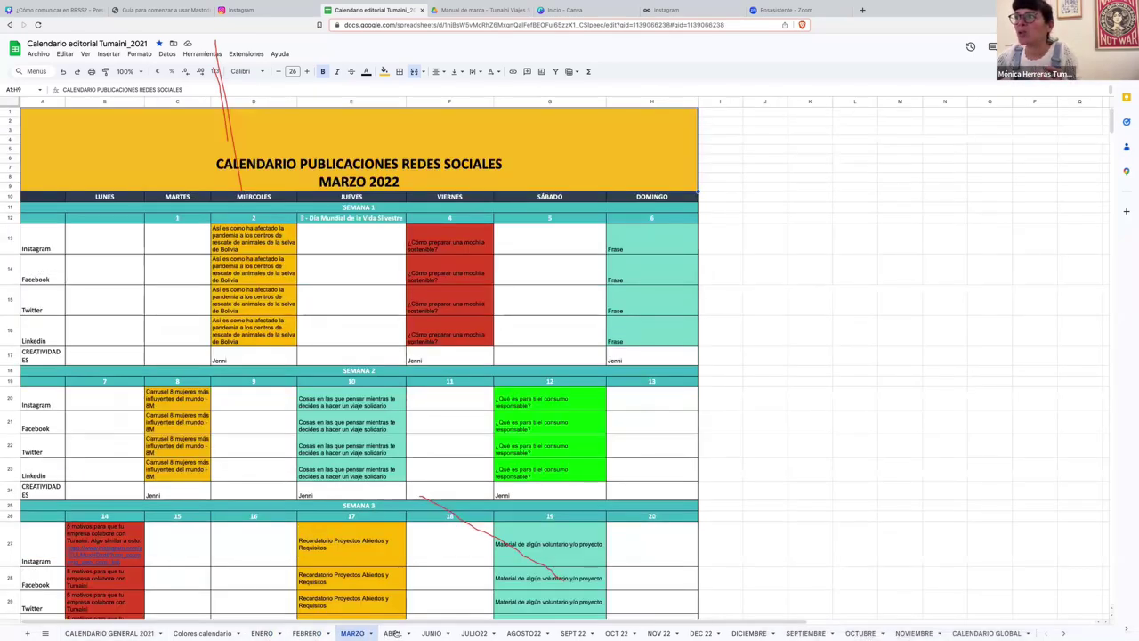
pyautogui.click(393, 633)
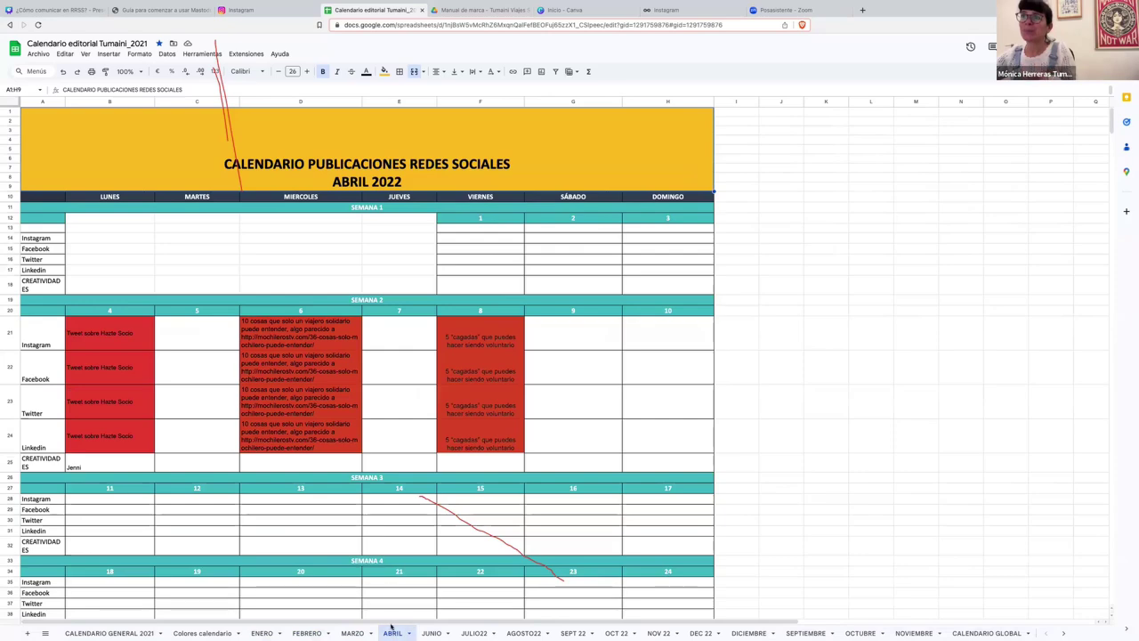
# Go back to the CALENDARIO GENERAL 2021 sheet, then switch to the Canva presentation "¿Cómo comunicar en RRSS?".
pyautogui.click(119, 634)
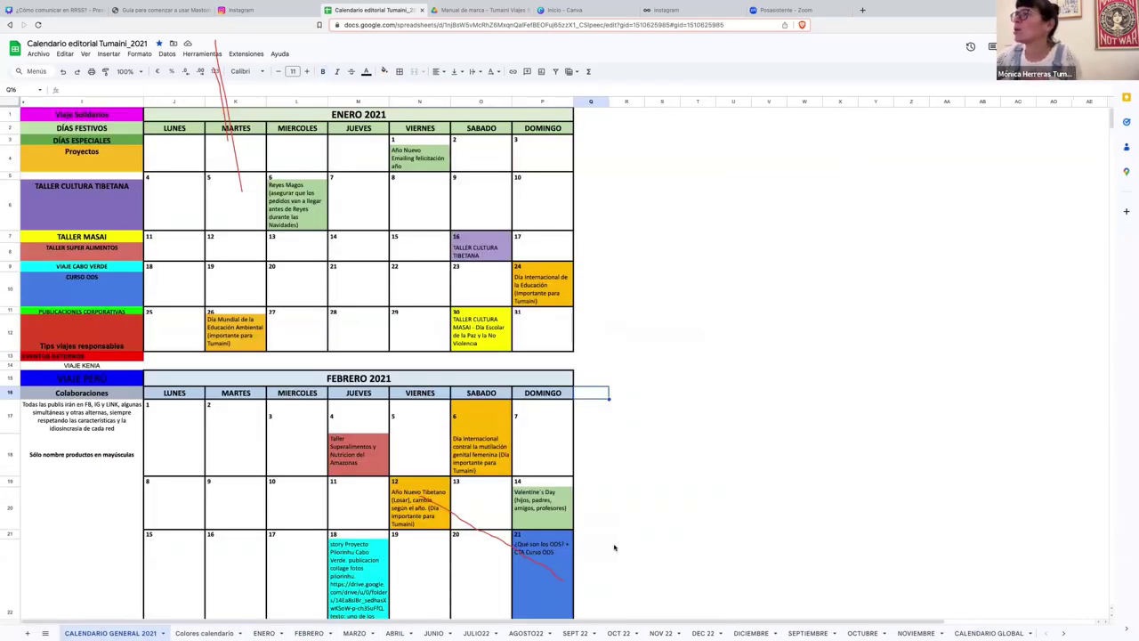
pyautogui.click(36, 13)
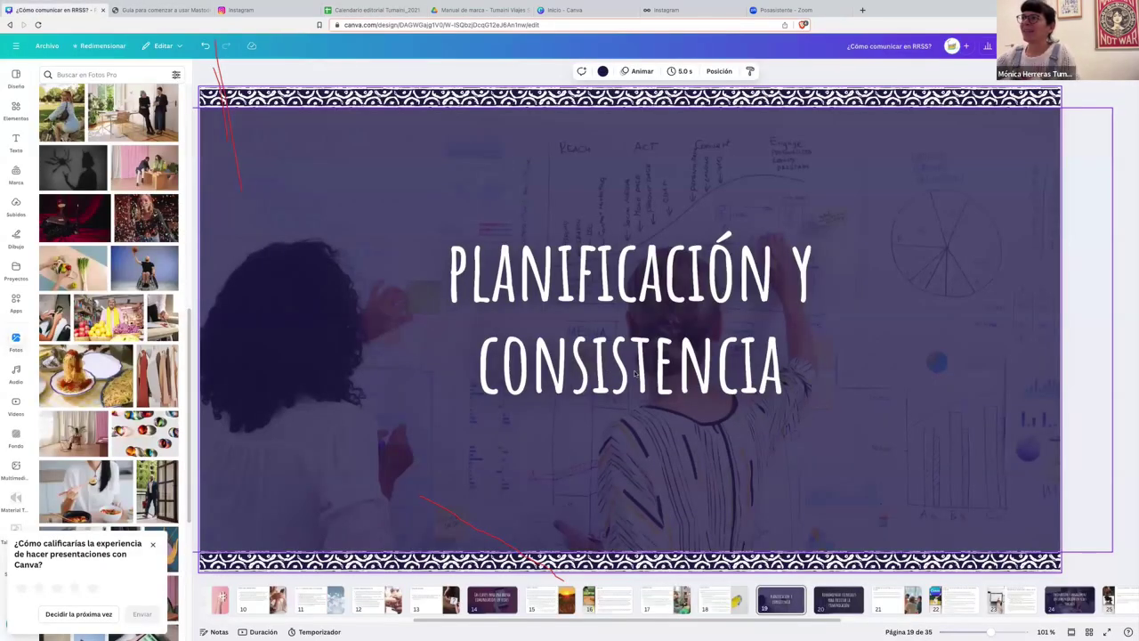